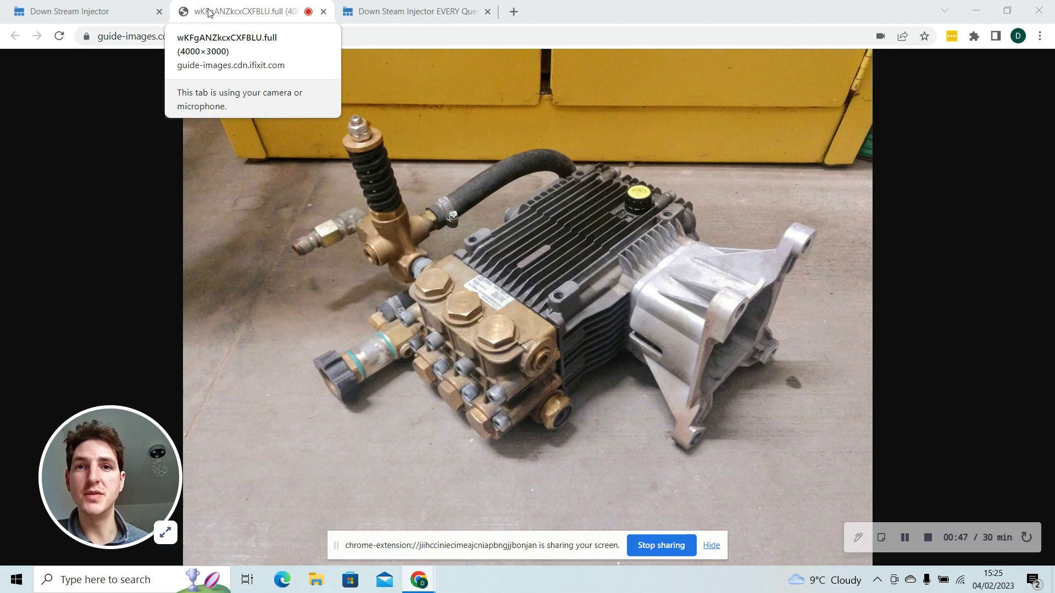
Switch to the Down Stream Injector page showing the flow and hose-length sizing chart.
click(93, 13)
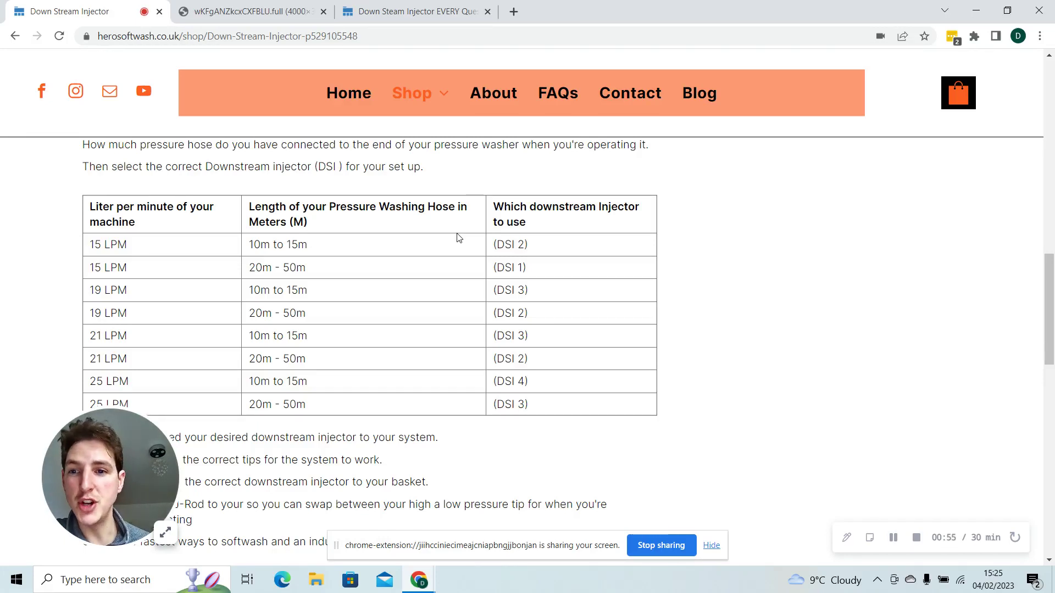
scroll(101, 216, down, 1)
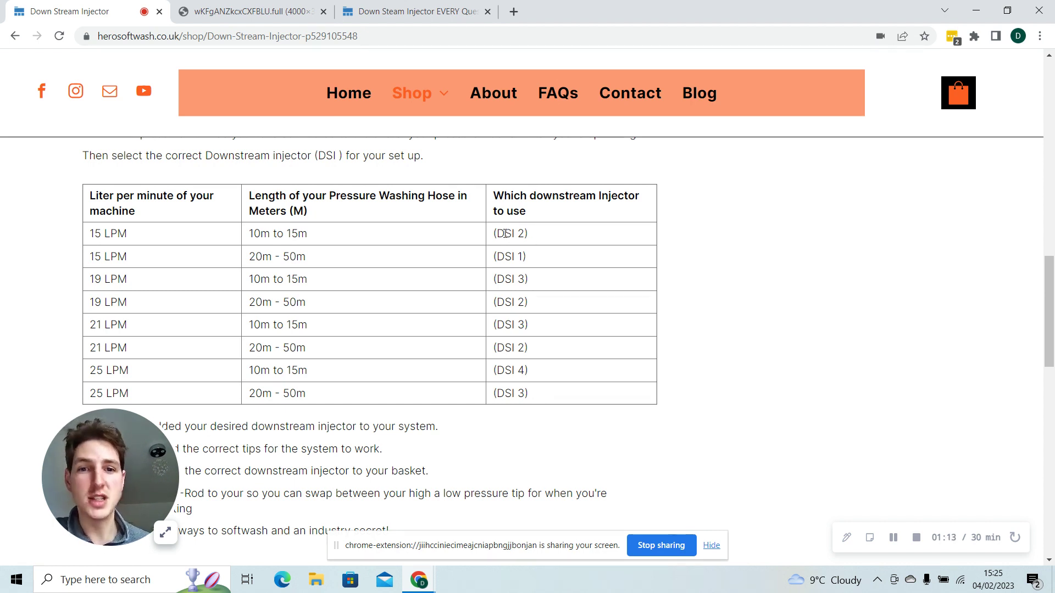
scroll(709, 272, up, 1)
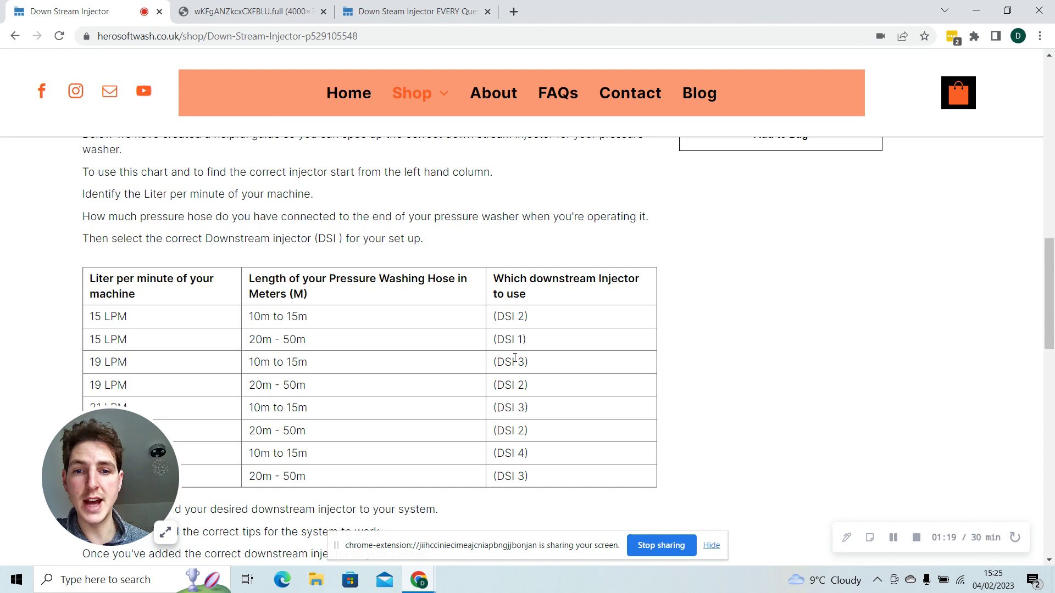
scroll(515, 358, up, 3)
scroll(515, 358, up, 3)
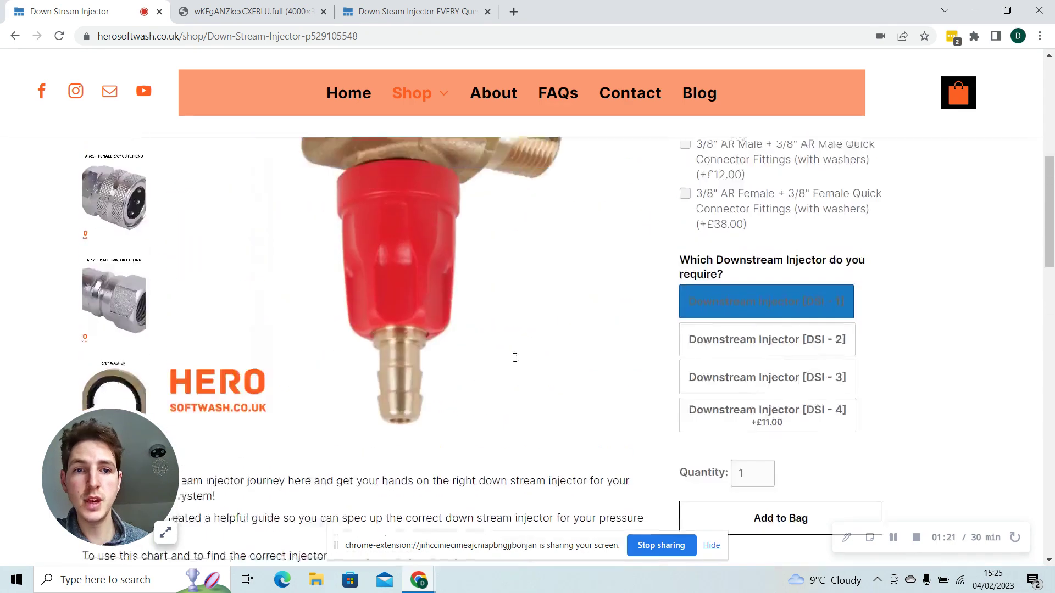
scroll(619, 248, up, 1)
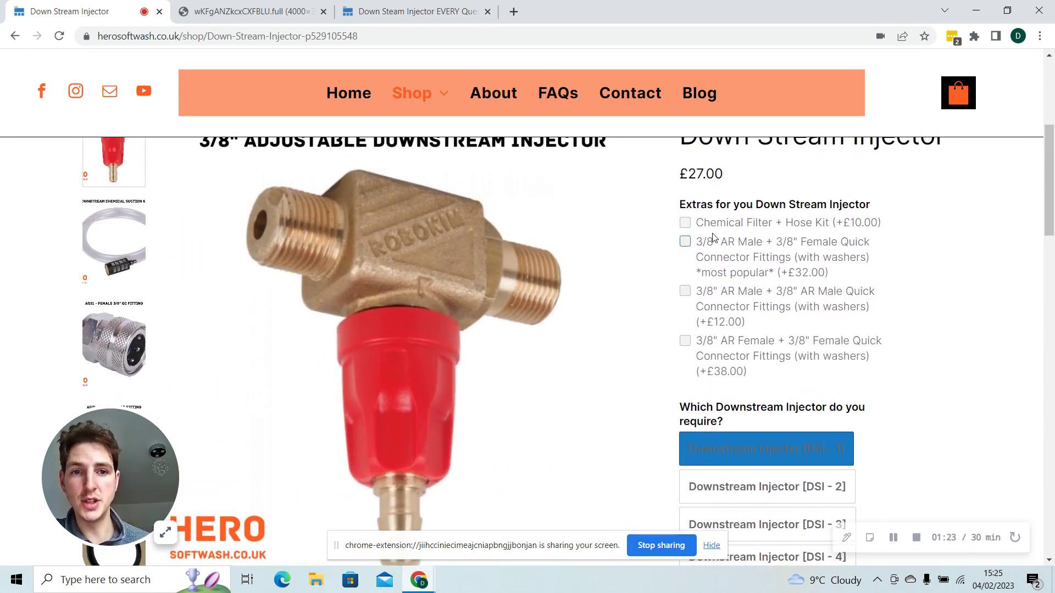
Add the Chemical Filter + Hose Kit and 3/8" AR Male + Female extras, then choose DSI - 2.
click(684, 223)
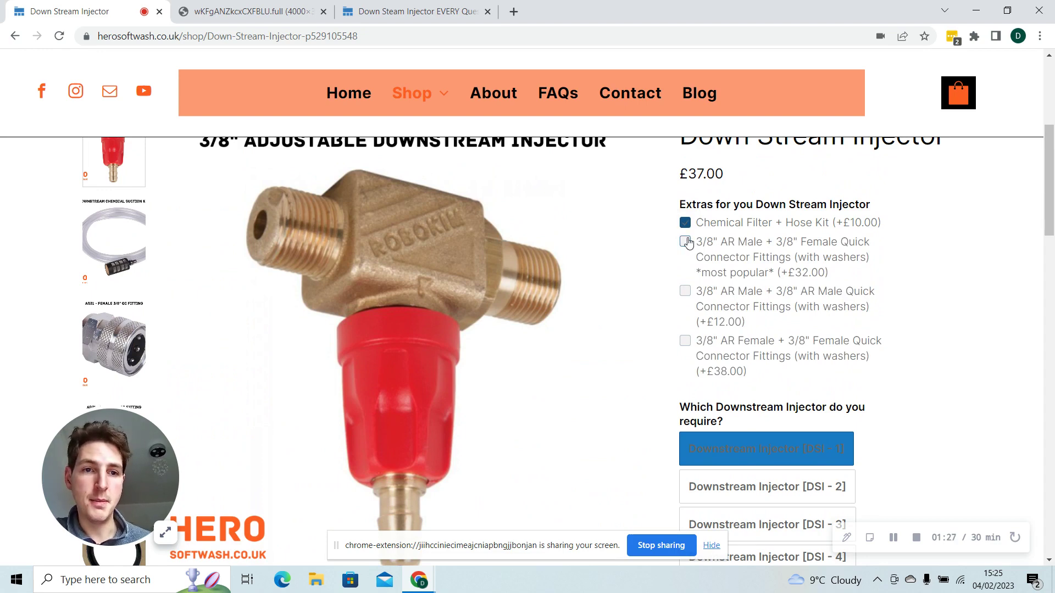
click(132, 240)
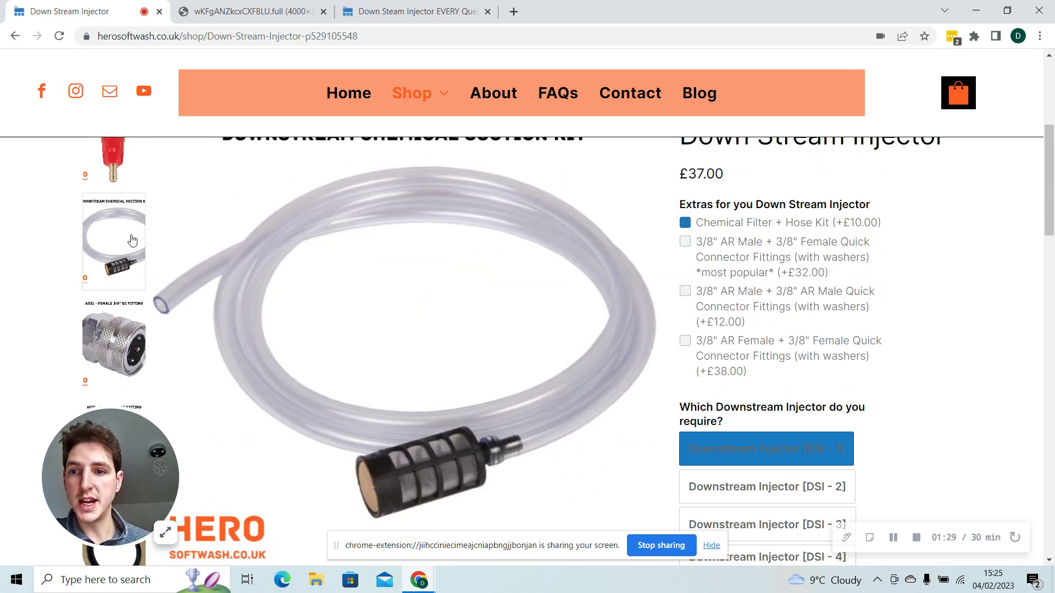
click(684, 243)
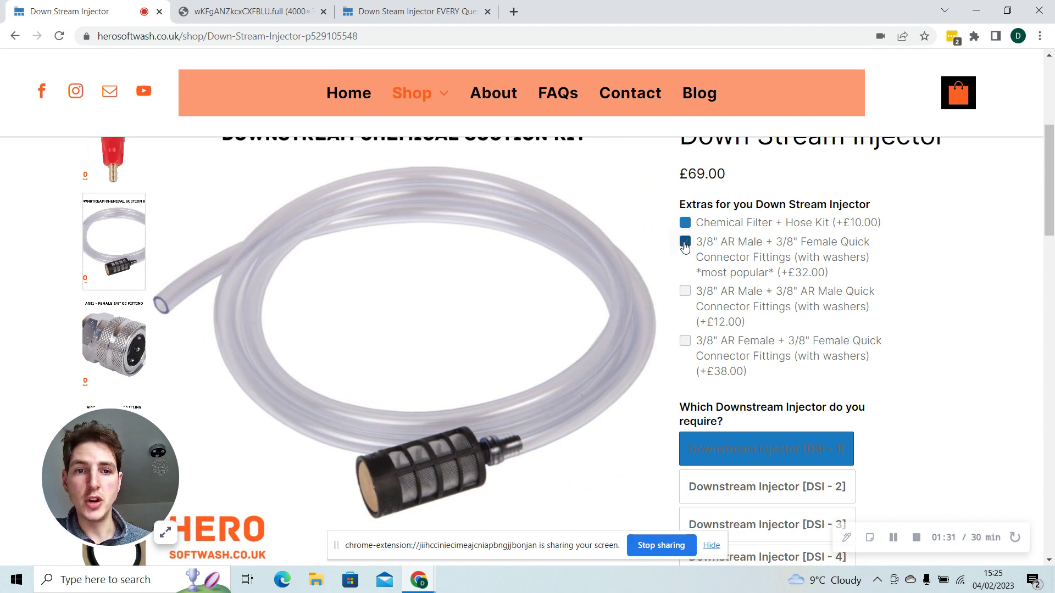
scroll(141, 272, down, 1)
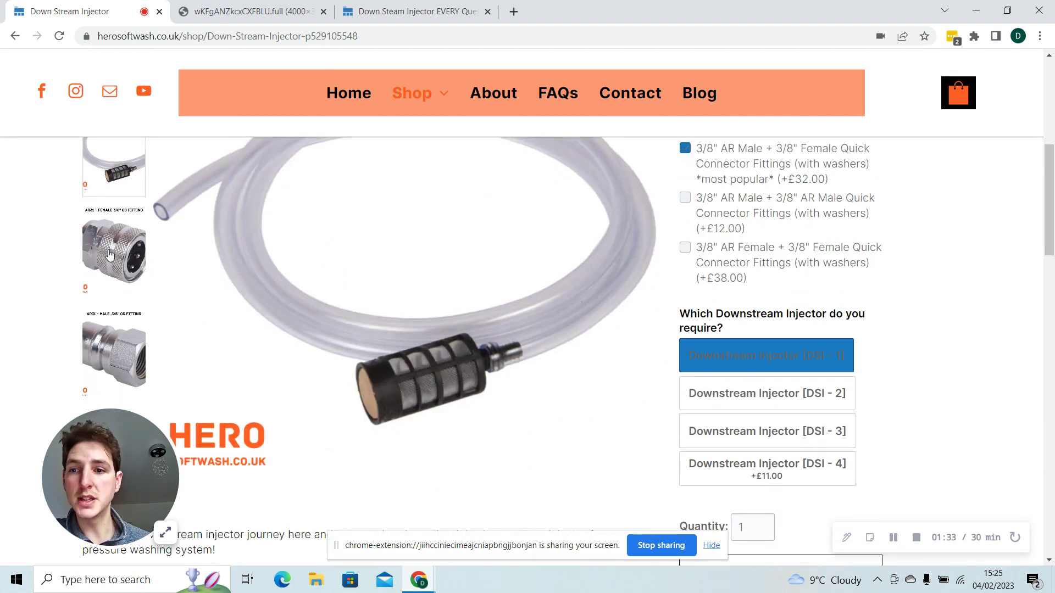
click(110, 255)
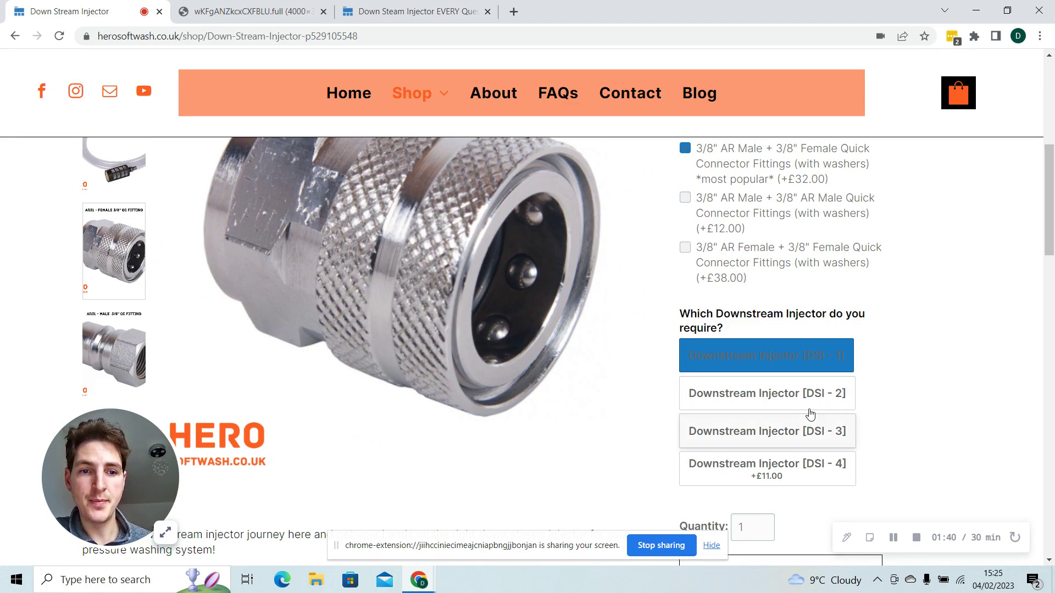
click(771, 393)
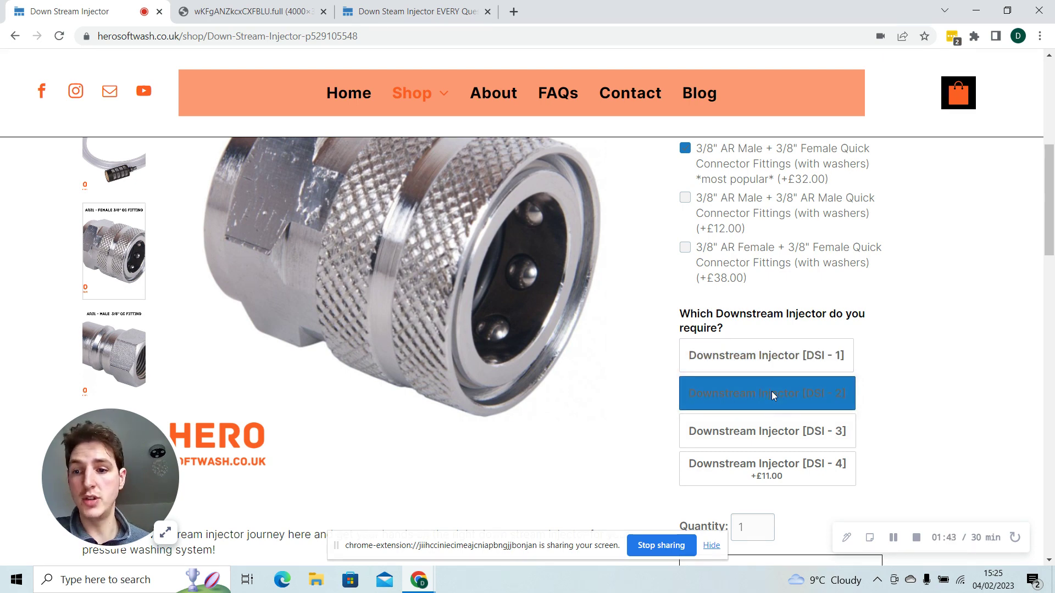
scroll(771, 395, down, 4)
scroll(771, 395, down, 2)
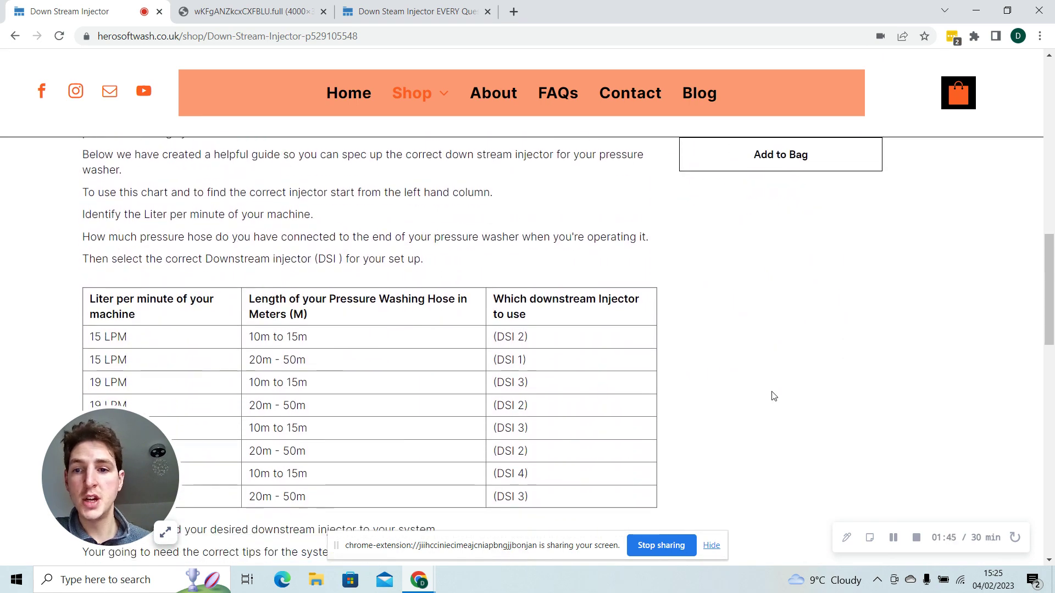
scroll(146, 331, down, 1)
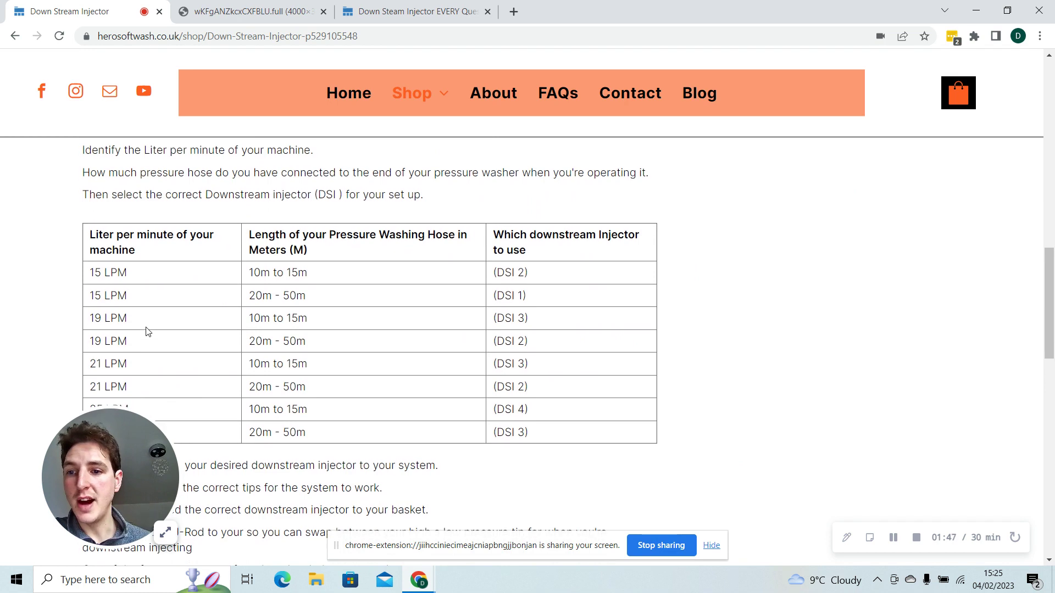
scroll(118, 362, down, 1)
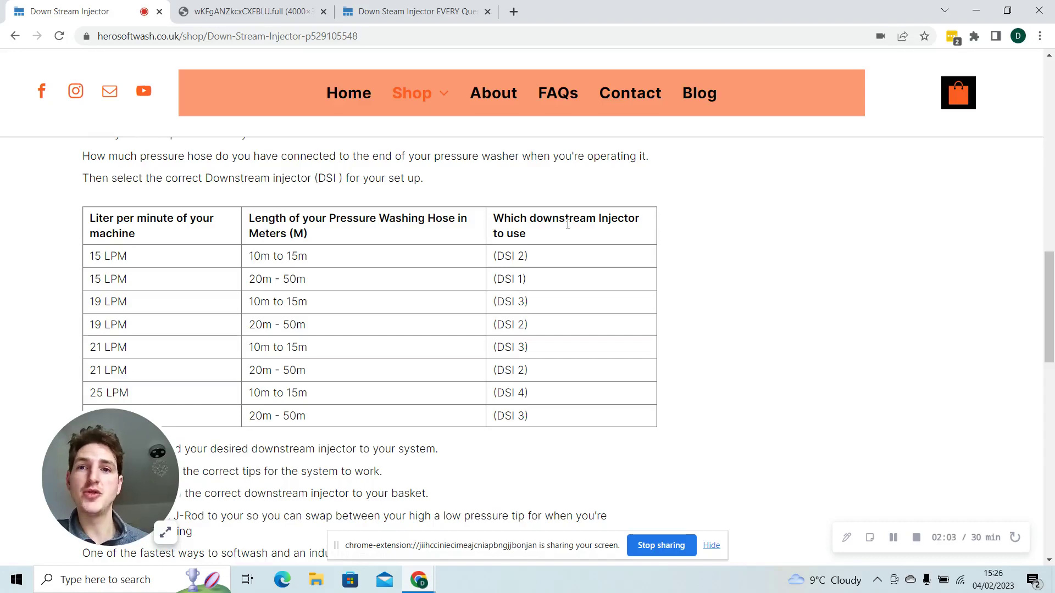
click(390, 15)
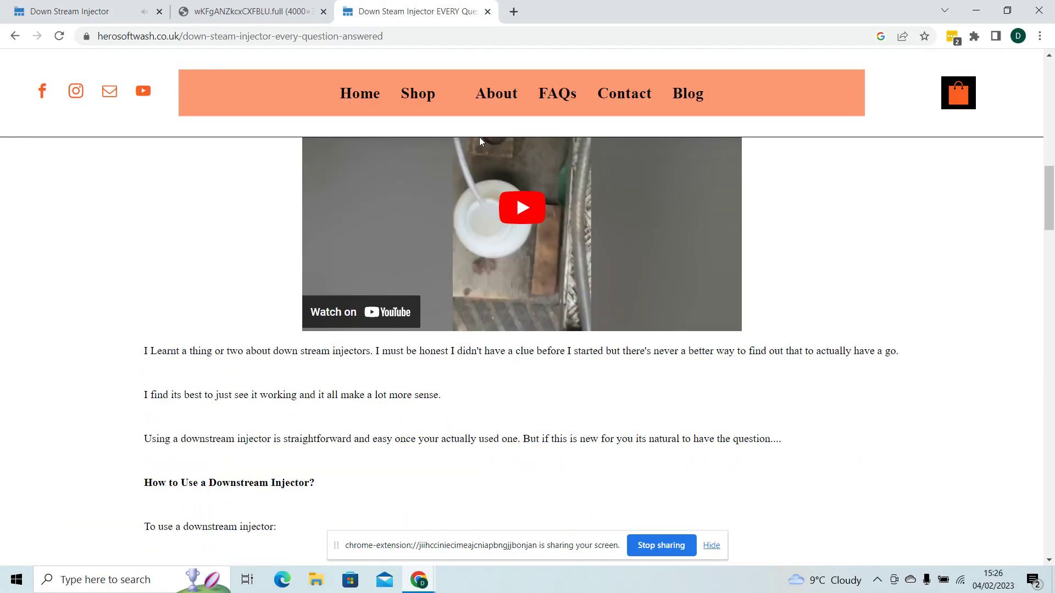
scroll(479, 141, up, 1)
scroll(532, 312, down, 1)
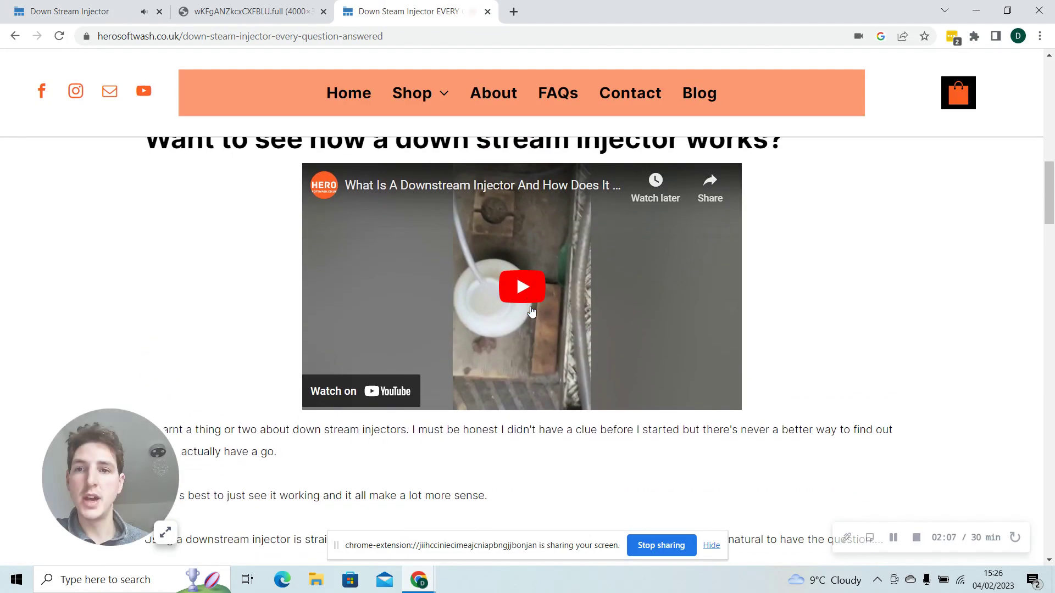
scroll(371, 231, up, 1)
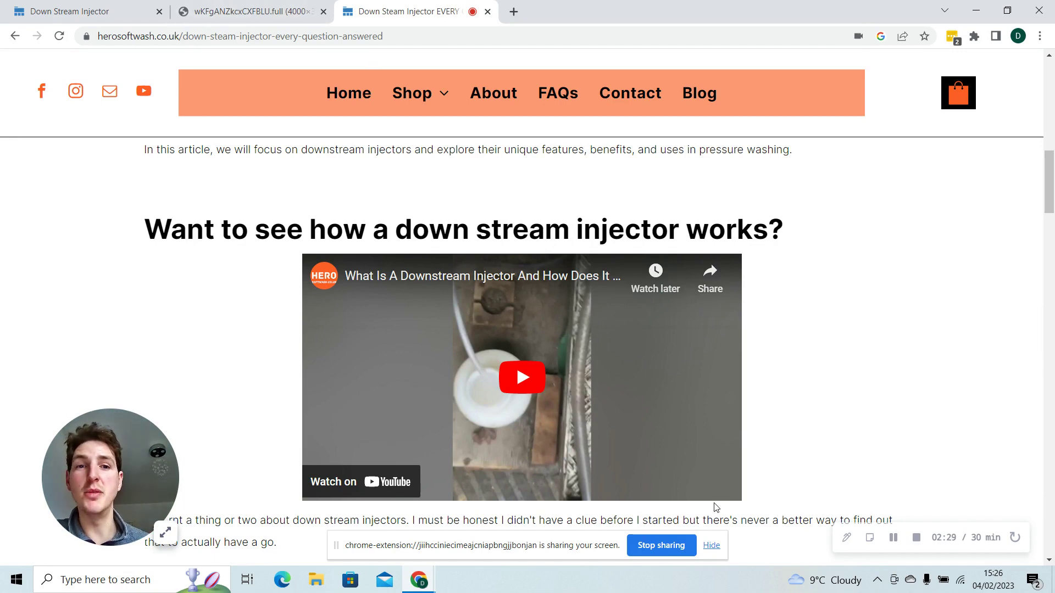
click(915, 538)
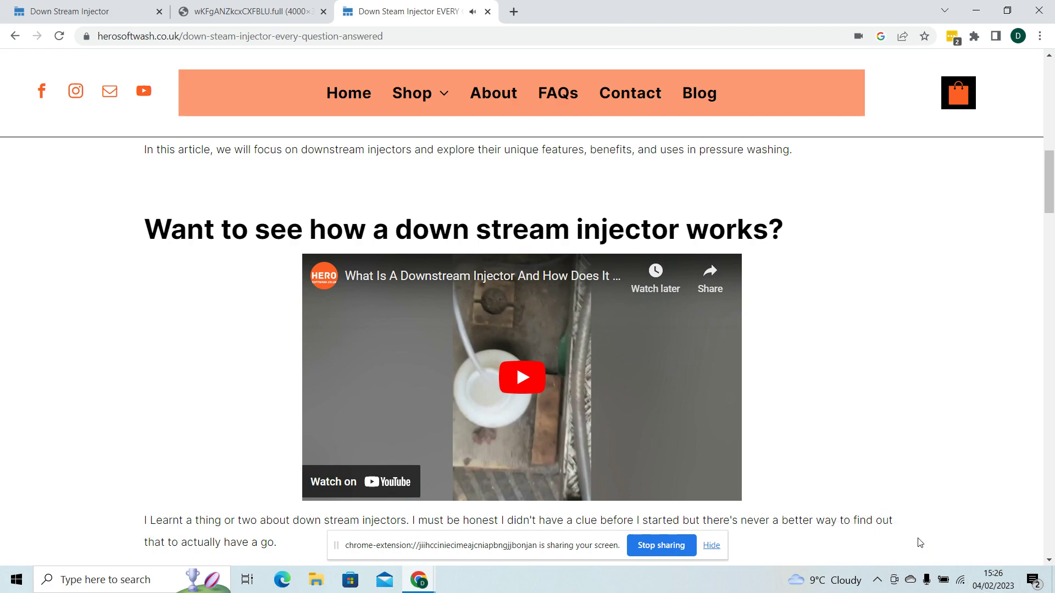